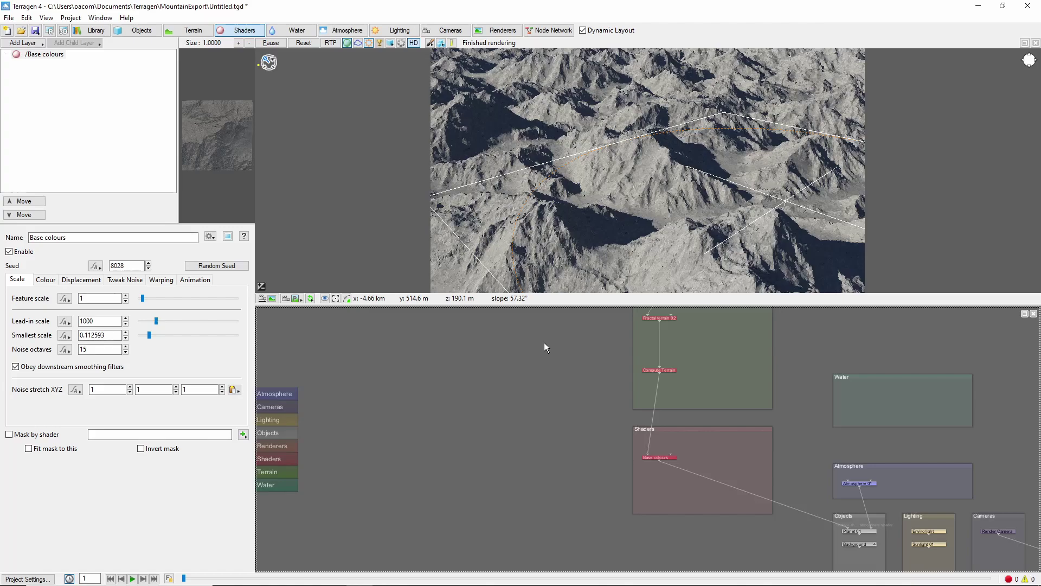
Step: Turn on the live ray-traced preview and add a Simple shape colour shader layer
{"action": "left_click", "coordinate": [329, 43]}
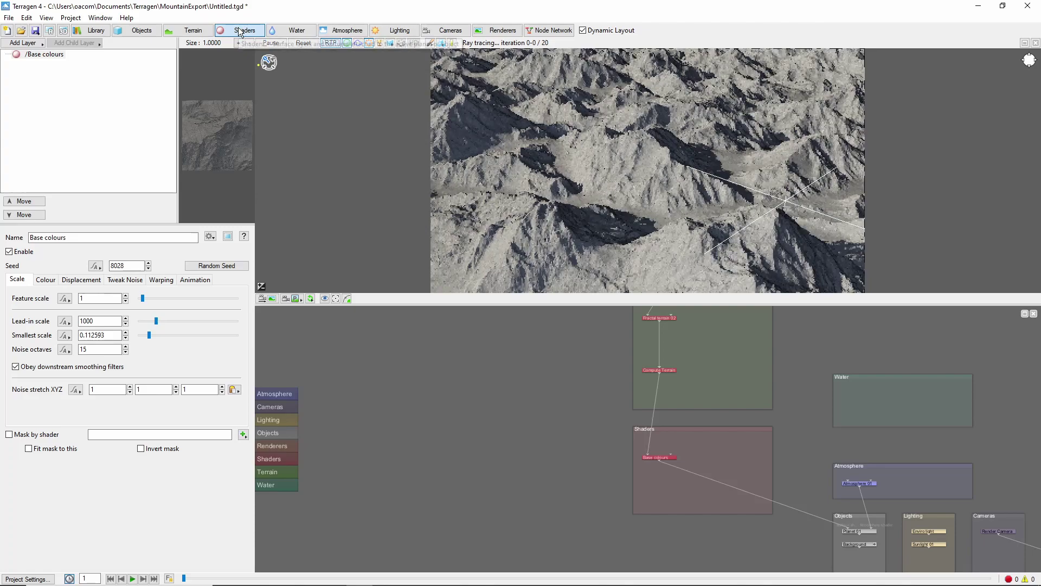
{"action": "left_click", "coordinate": [23, 42]}
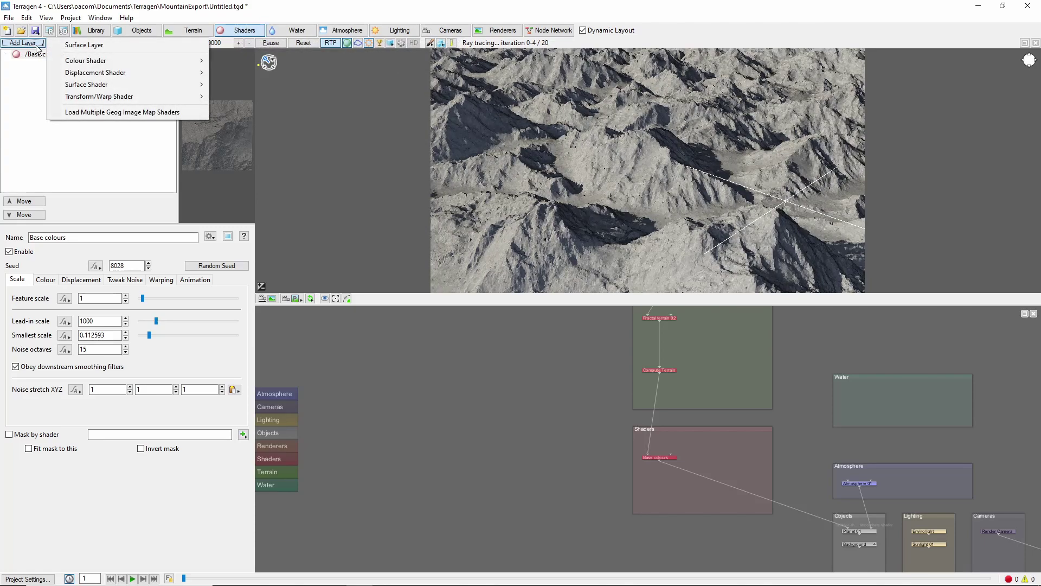
{"action": "mouse_move", "coordinate": [115, 61]}
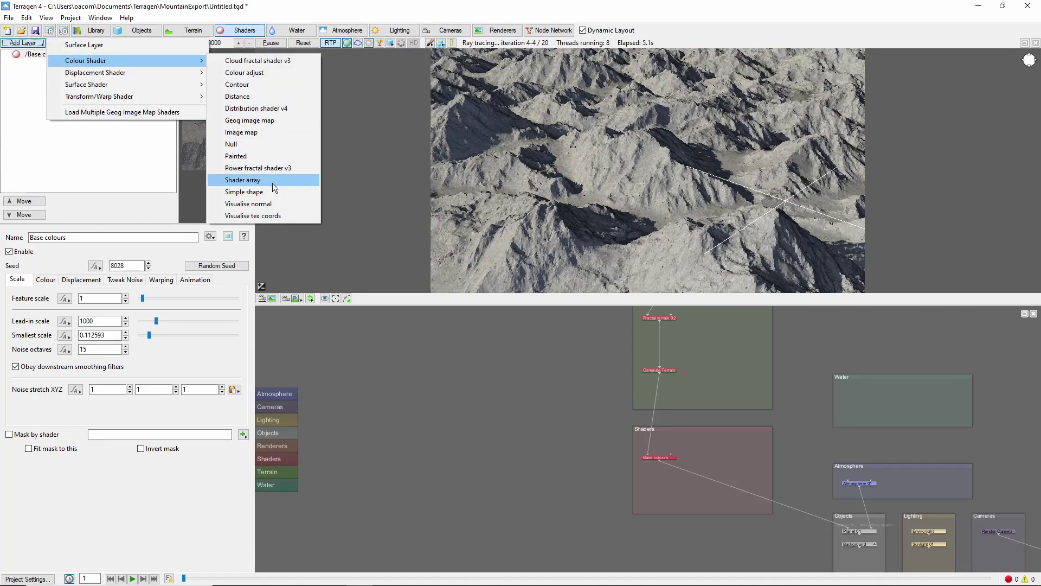
{"action": "left_click", "coordinate": [244, 192]}
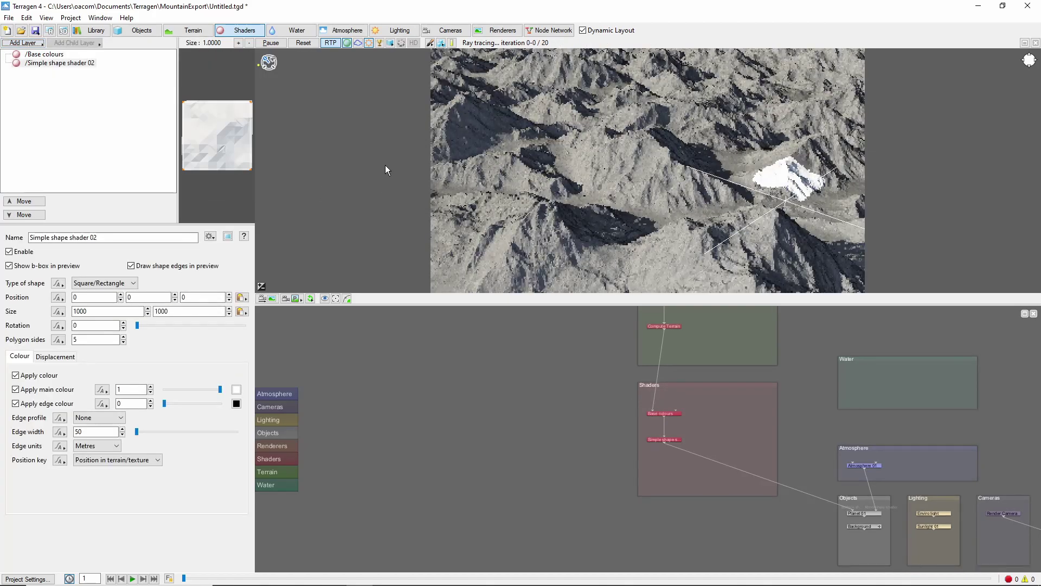
Step: Position the shape at the copied terrain coordinates -1455.93, 1107.59, 2558.38
{"action": "right_click", "coordinate": [639, 132]}
{"action": "left_click", "coordinate": [665, 150]}
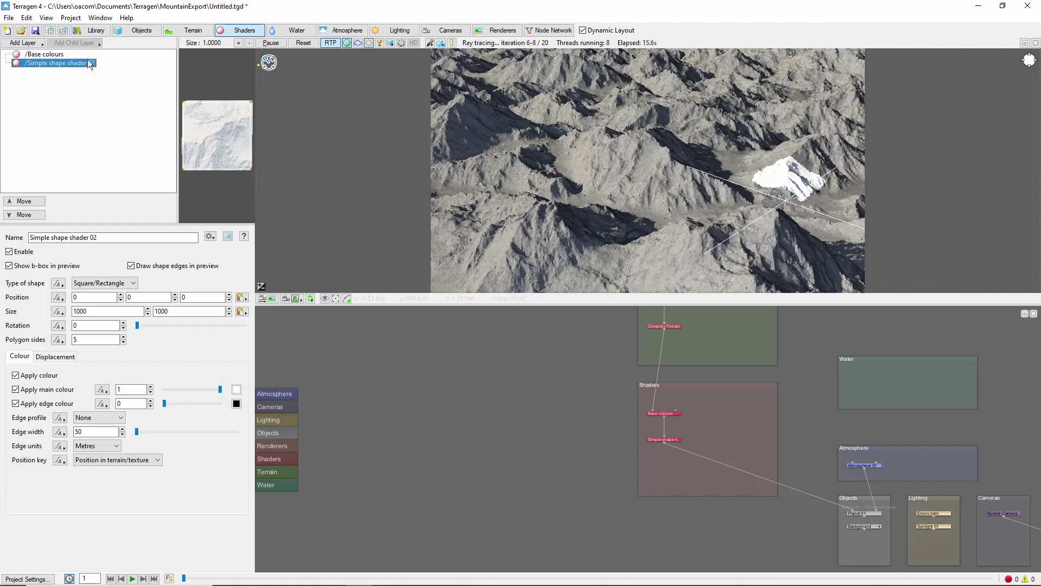
{"action": "left_click", "coordinate": [242, 297]}
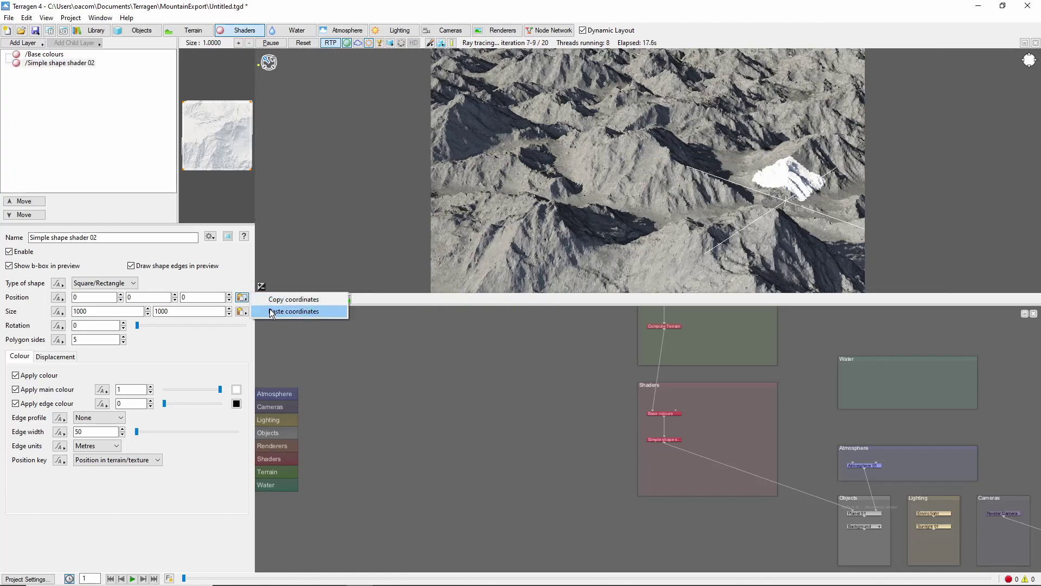
{"action": "left_click", "coordinate": [271, 313]}
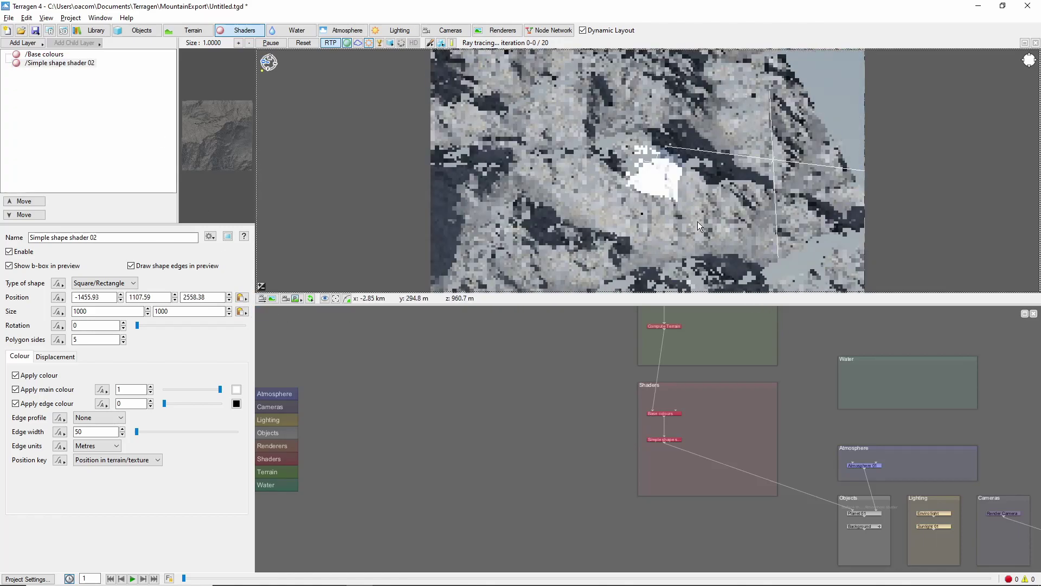
Step: Size the shape to 4000 by 7000 metres
{"action": "left_click", "coordinate": [79, 311]}
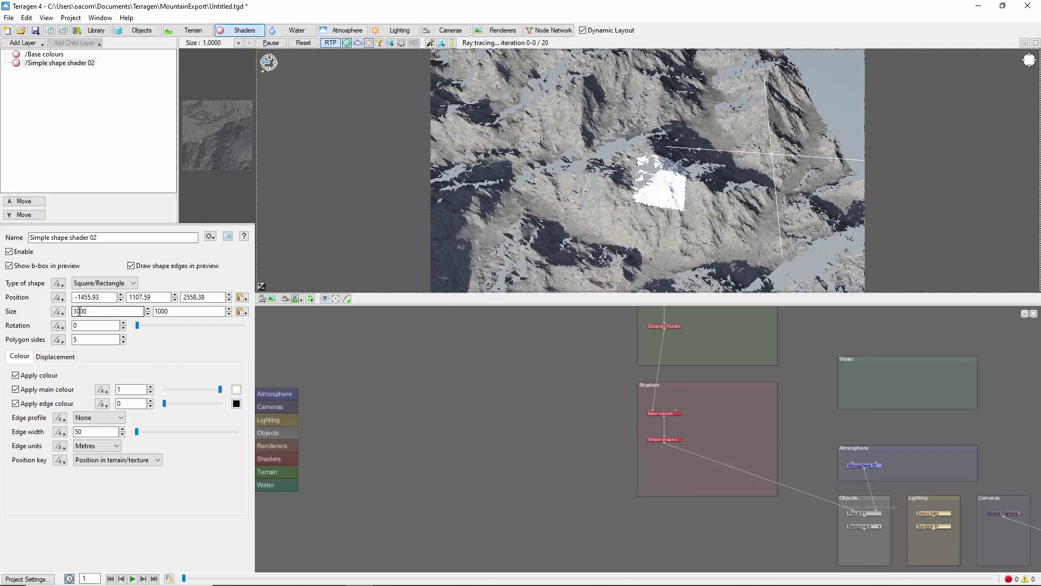
{"action": "left_click_drag", "start_coordinate": [79, 311], "coordinate": [63, 317]}
{"action": "type", "text": "6"}
{"action": "key", "text": "Tab"}
{"action": "type", "text": "7000"}
{"action": "key", "text": "Return"}
{"action": "type", "text": "4"}
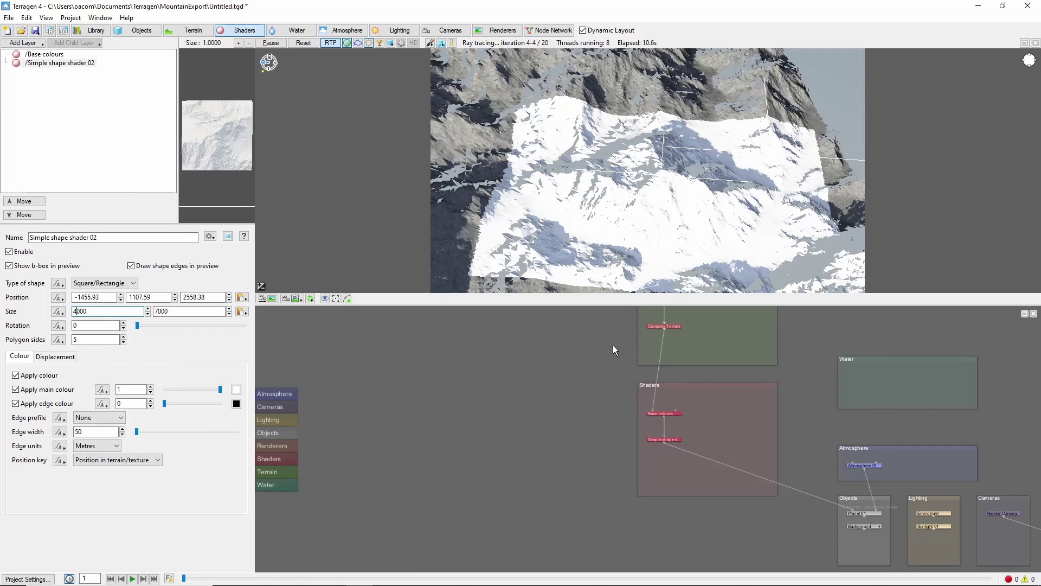
Step: Add a Heightfield generate node and link Compute Terrain's output into its Shader input
{"action": "scroll", "coordinate": [610, 343], "scroll_direction": "up", "scroll_amount": 3}
{"action": "left_click_drag", "start_coordinate": [630, 349], "coordinate": [602, 435]}
{"action": "scroll", "coordinate": [594, 385], "scroll_direction": "up", "scroll_amount": 2}
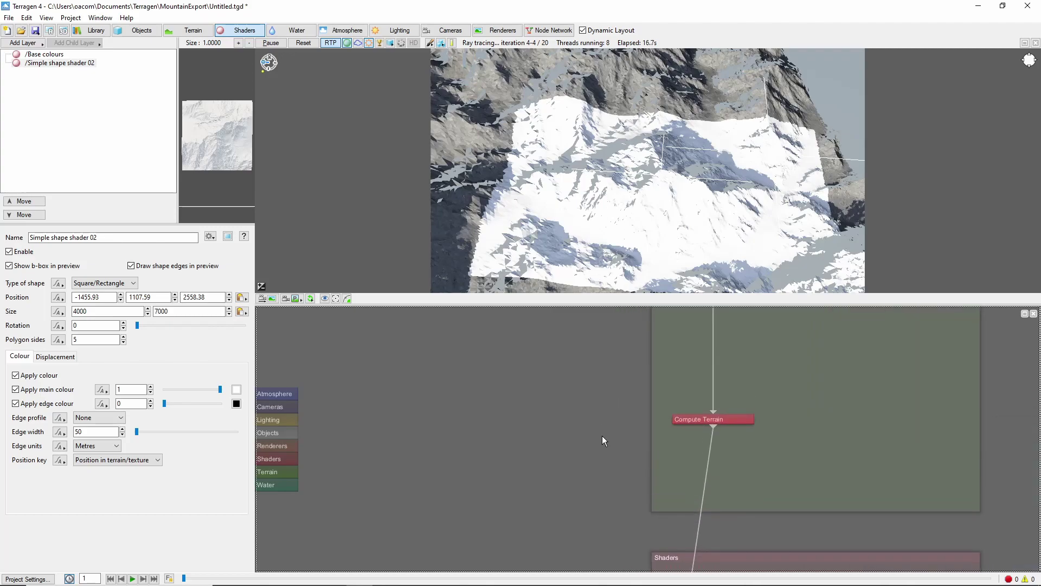
{"action": "key", "text": "Tab"}
{"action": "key", "text": "h"}
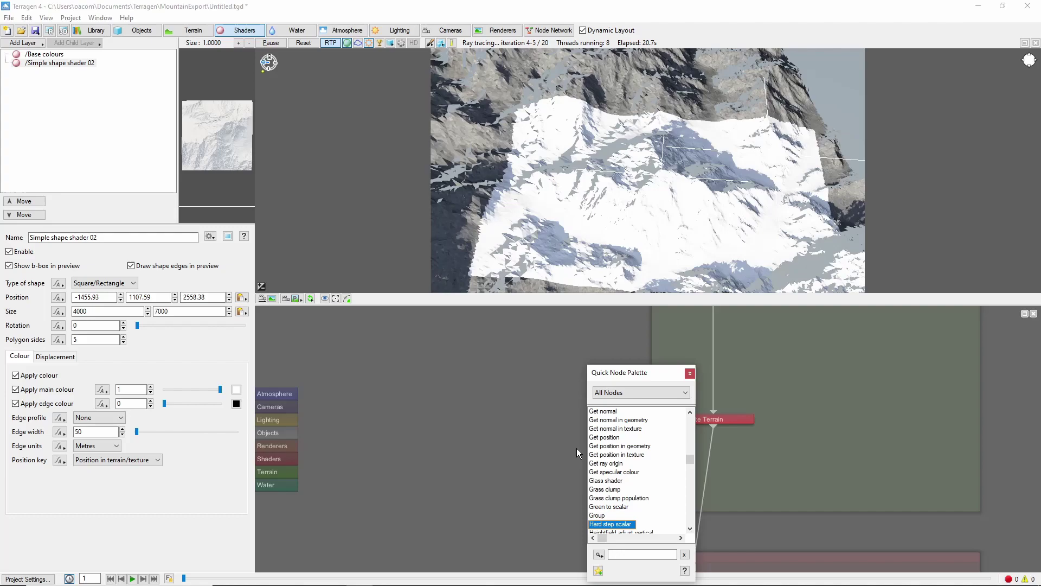
{"action": "key", "text": "Down"}
{"action": "key", "text": "Down"}
{"action": "key", "text": "Down"}
{"action": "key", "text": "Down"}
{"action": "key", "text": "Down"}
{"action": "key", "text": "Down"}
{"action": "key", "text": "Down"}
{"action": "key", "text": "Down"}
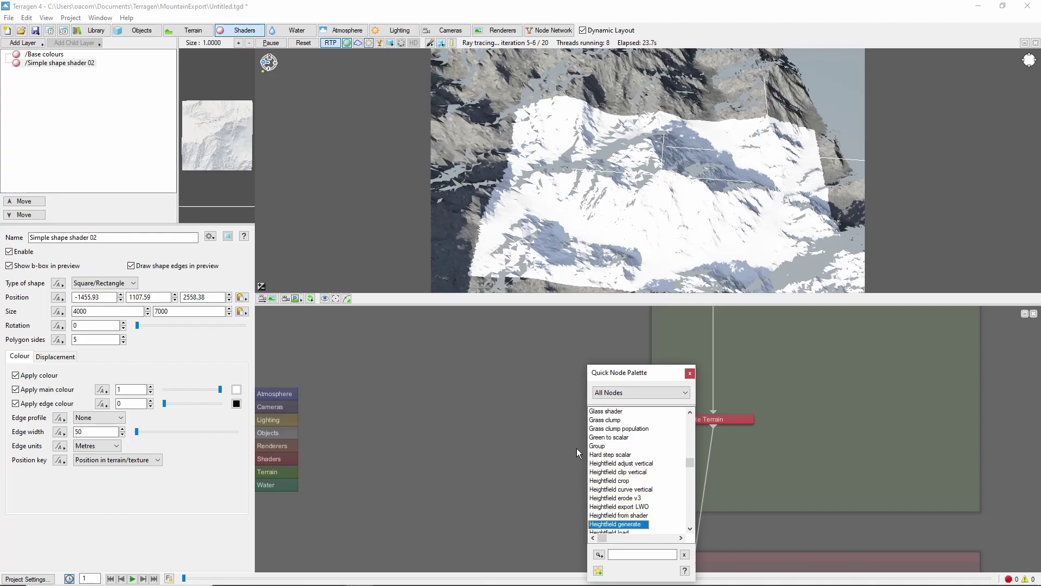
{"action": "key", "text": "Return"}
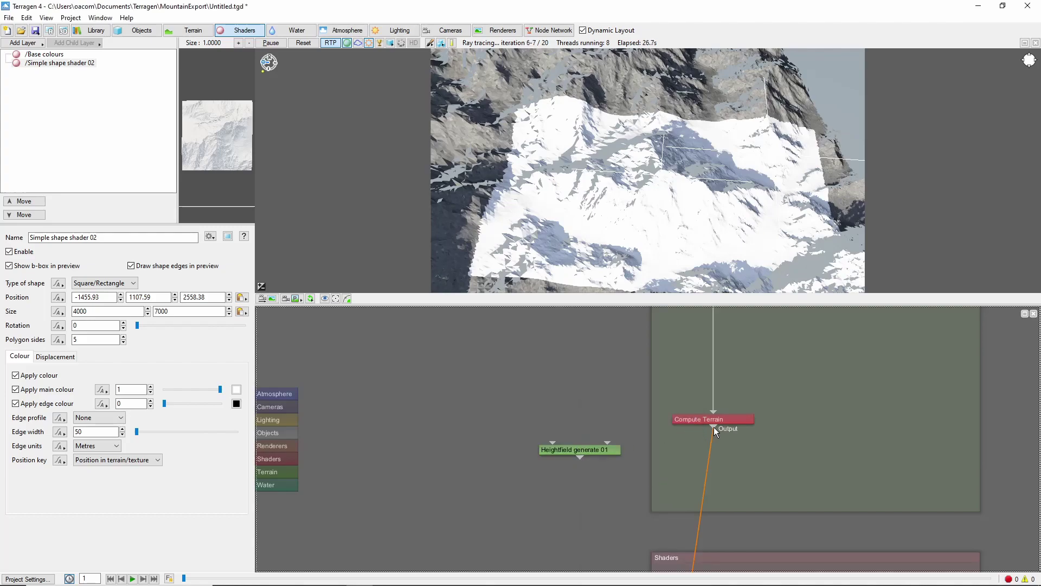
{"action": "left_click_drag", "start_coordinate": [714, 428], "coordinate": [610, 471]}
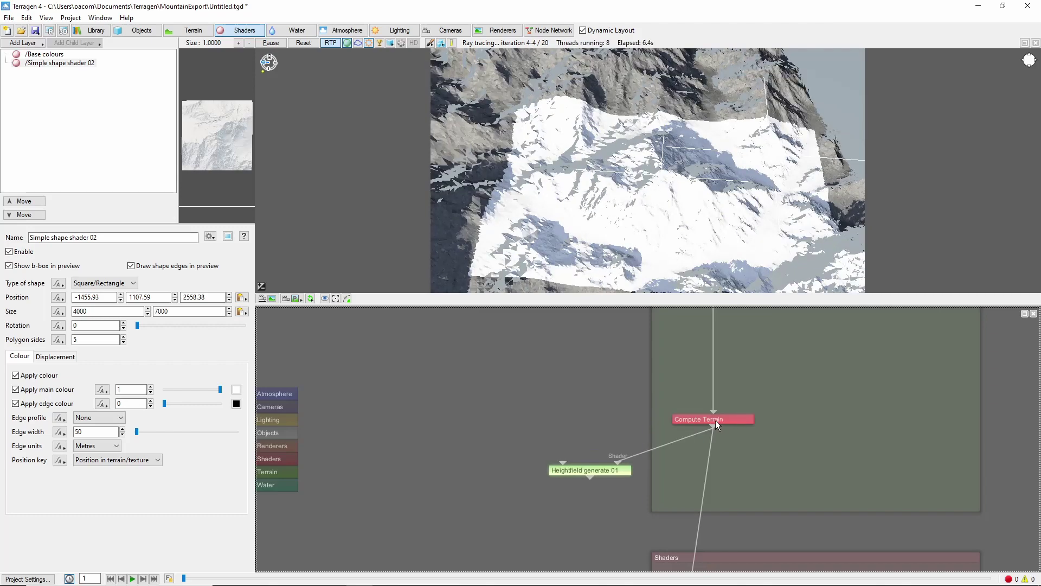
Step: Give Heightfield generate 01 the shape's 4000 × 7000 m size
{"action": "left_click_drag", "start_coordinate": [603, 469], "coordinate": [605, 460]}
{"action": "double_click", "coordinate": [605, 460]}
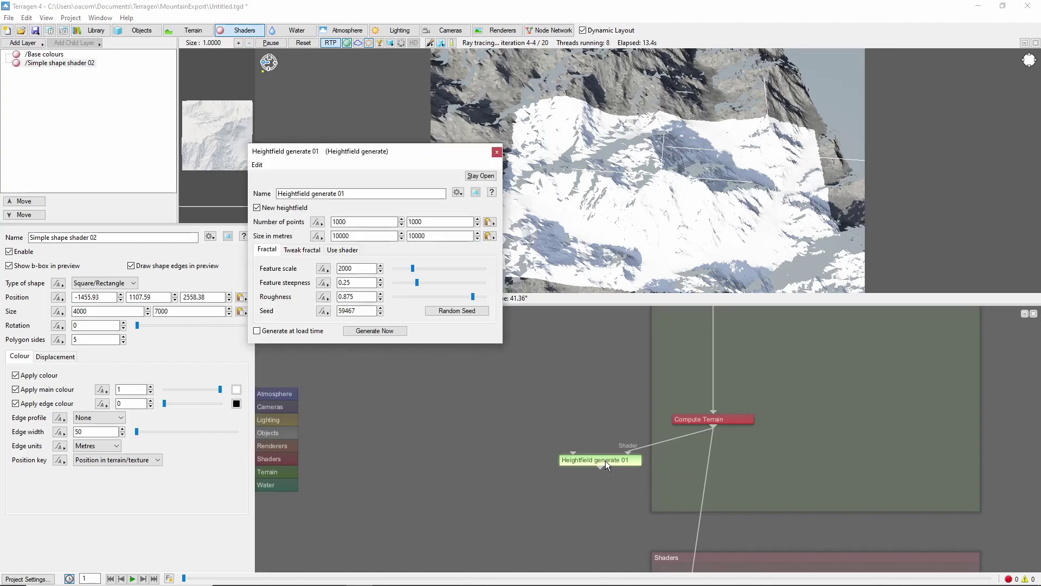
{"action": "left_click", "coordinate": [241, 313]}
{"action": "left_click", "coordinate": [271, 317]}
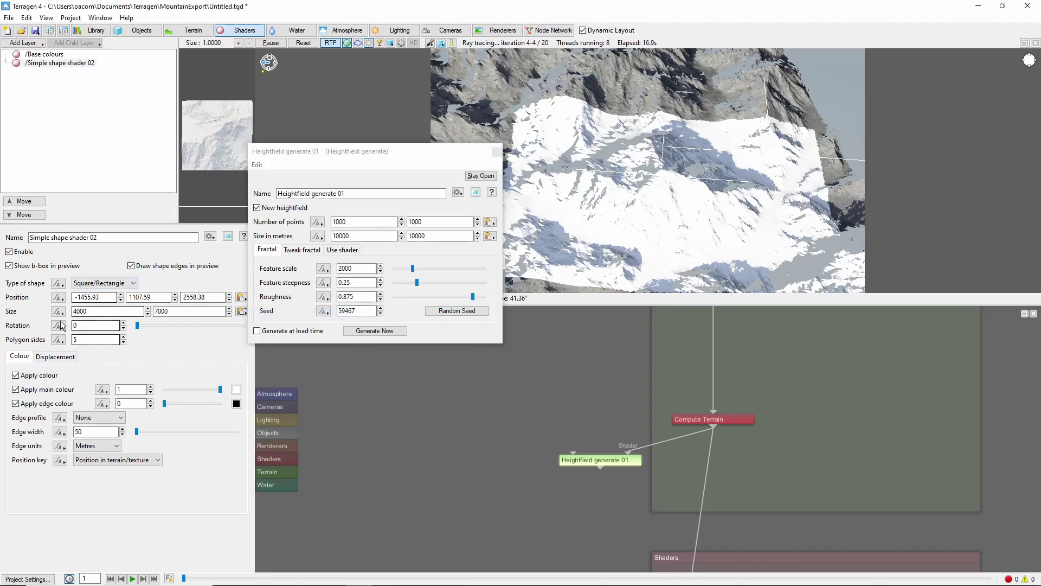
{"action": "left_click", "coordinate": [490, 236]}
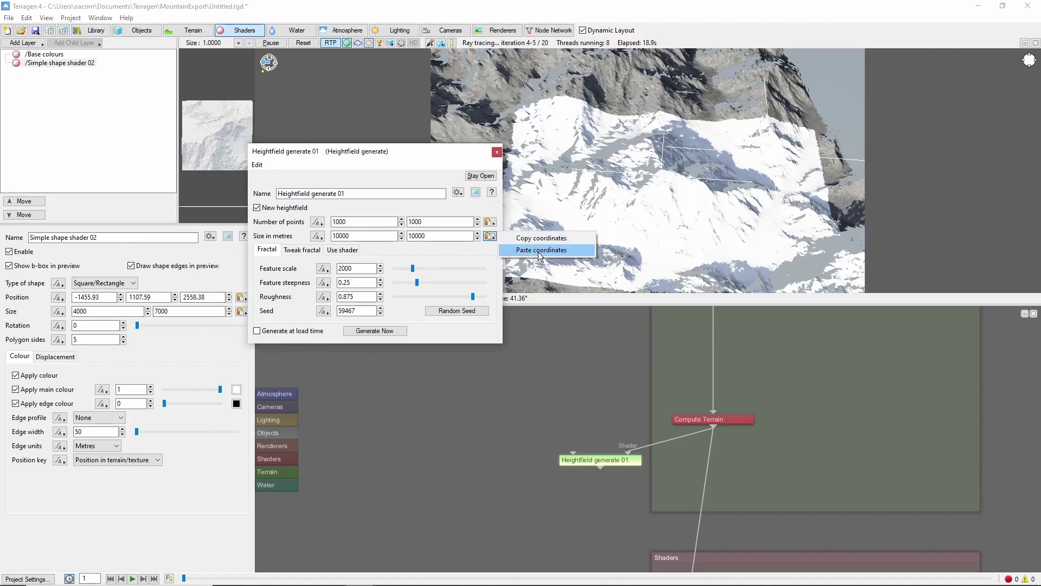
{"action": "left_click", "coordinate": [540, 250]}
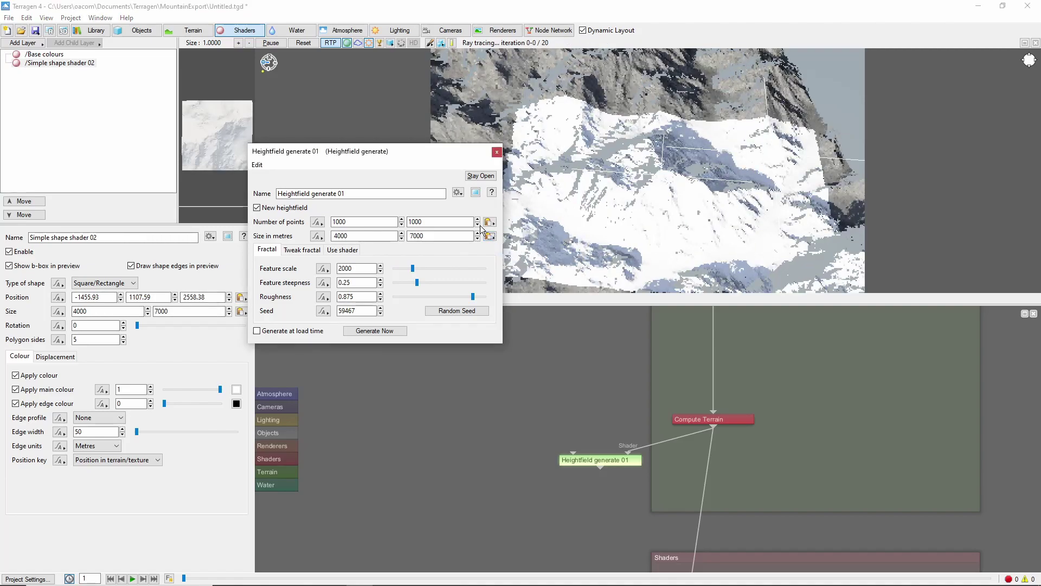
Step: Centre the heightfield's shader sampling on the shape's position, keeping 1000 × 1000 points
{"action": "left_click", "coordinate": [348, 251]}
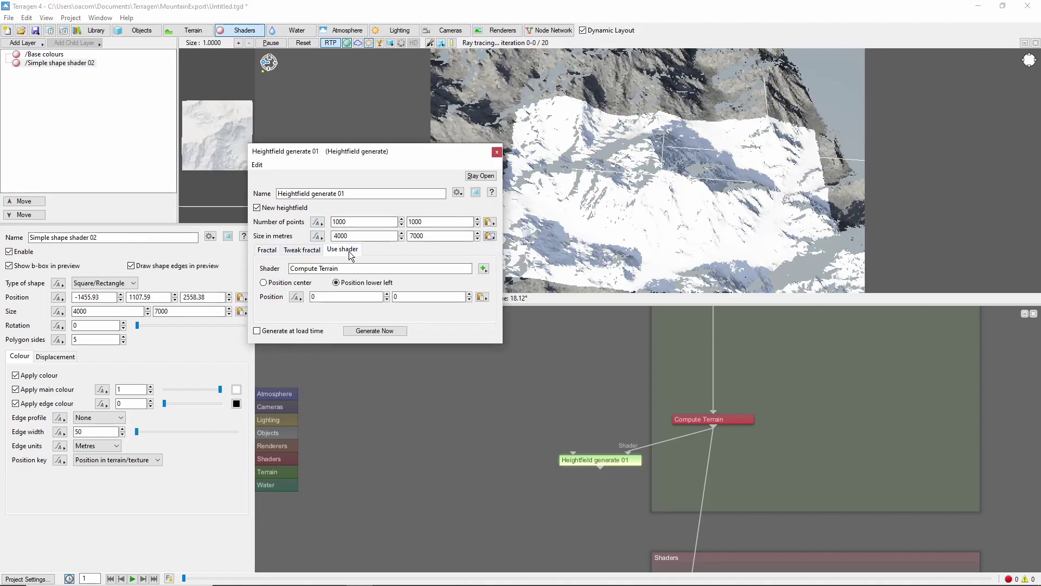
{"action": "left_click", "coordinate": [264, 283]}
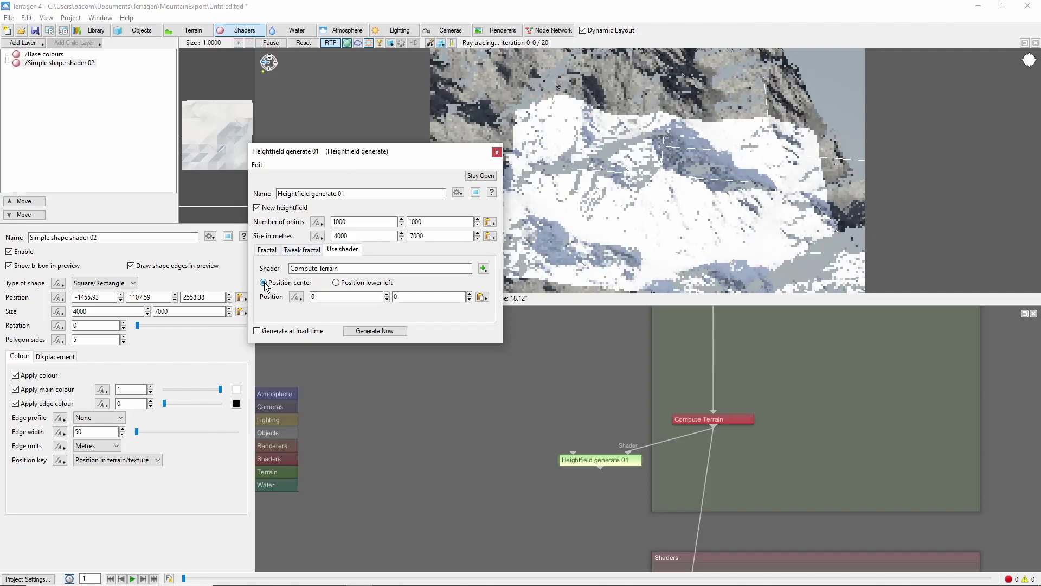
{"action": "right_click", "coordinate": [258, 293]}
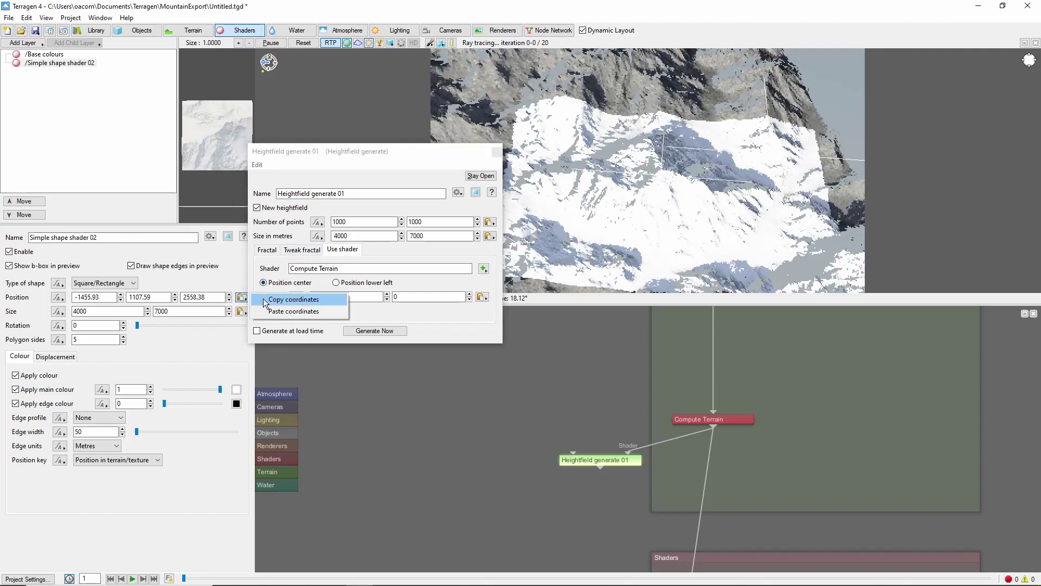
{"action": "left_click", "coordinate": [282, 299]}
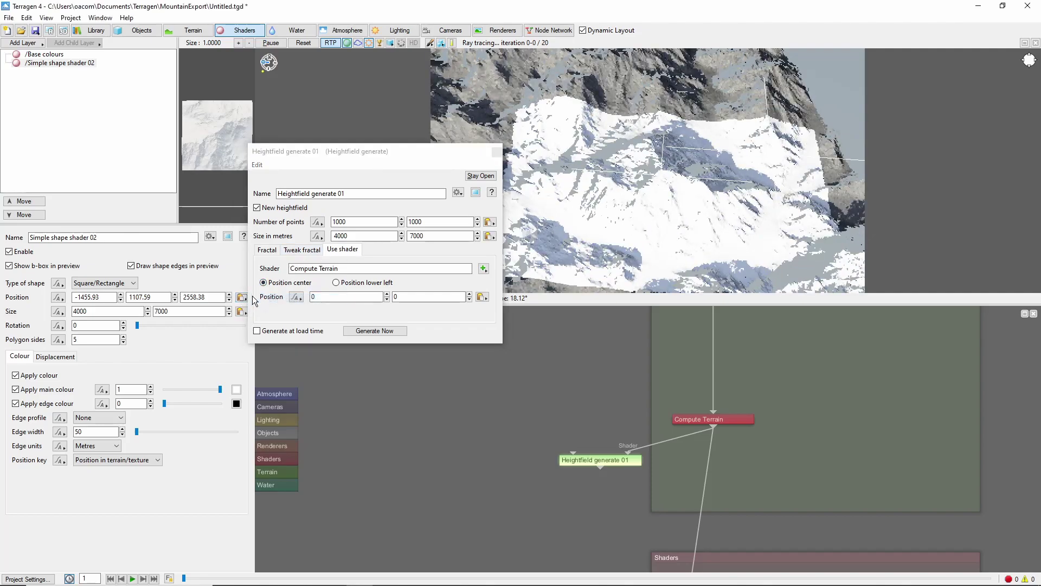
{"action": "left_click", "coordinate": [482, 296]}
{"action": "left_click", "coordinate": [536, 310]}
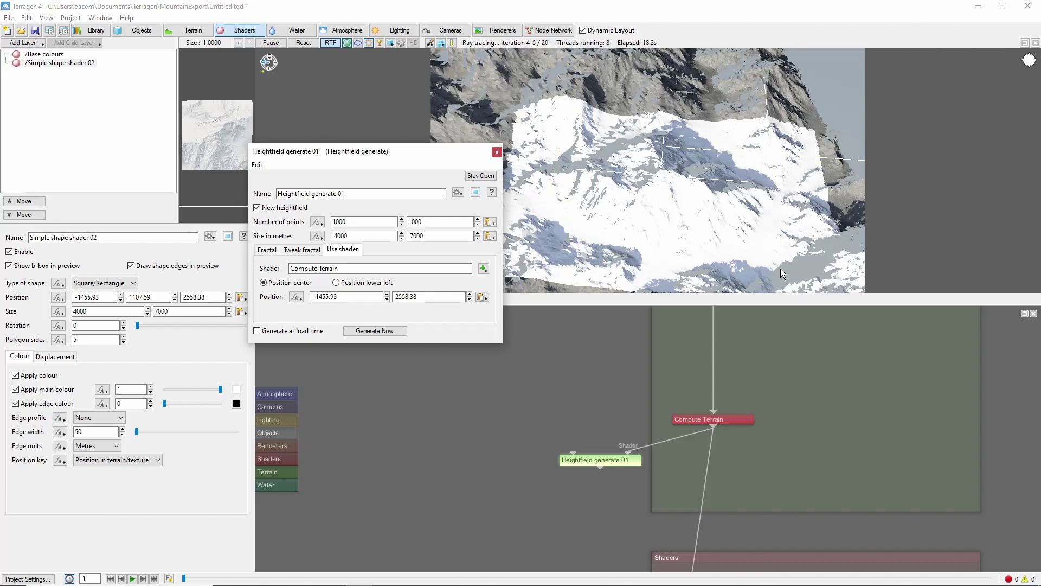
{"action": "left_click", "coordinate": [358, 222]}
{"action": "key", "text": "Tab"}
{"action": "key", "text": "Tab"}
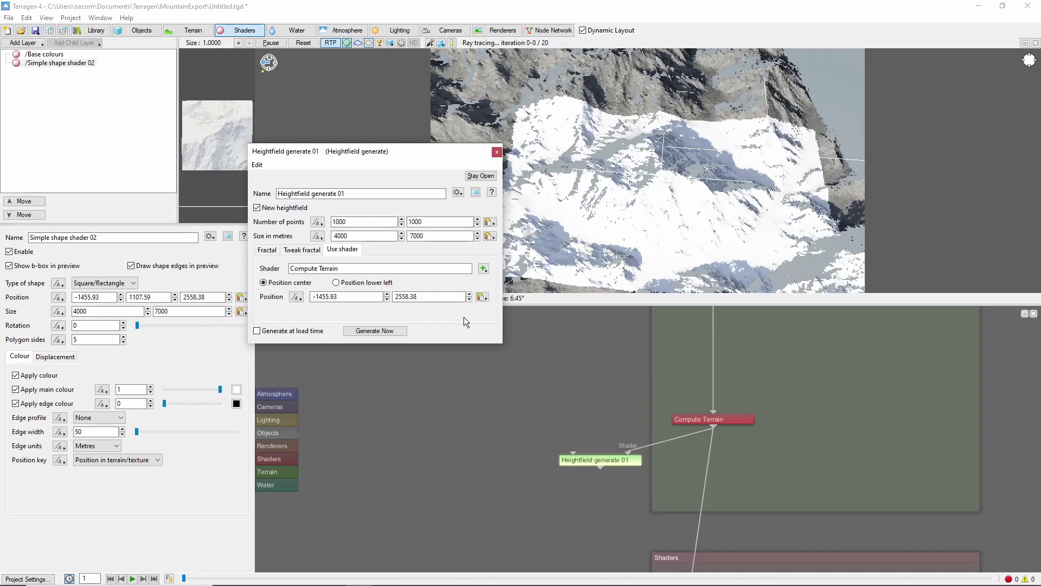
Step: Generate the heightfield and save it as Mountain.exr in OpenEXR format
{"action": "left_click", "coordinate": [378, 331]}
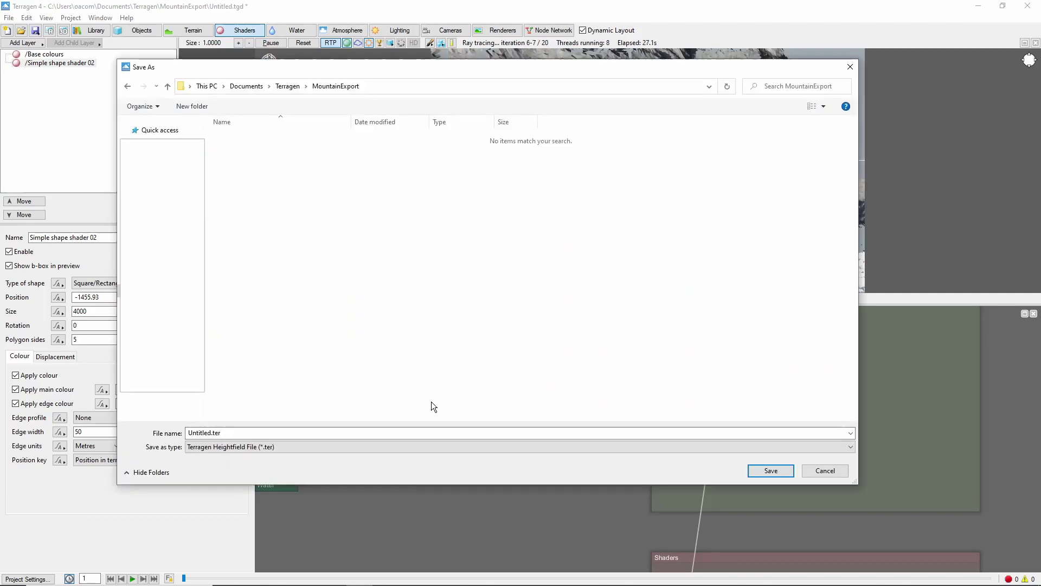
{"action": "left_click", "coordinate": [258, 447]}
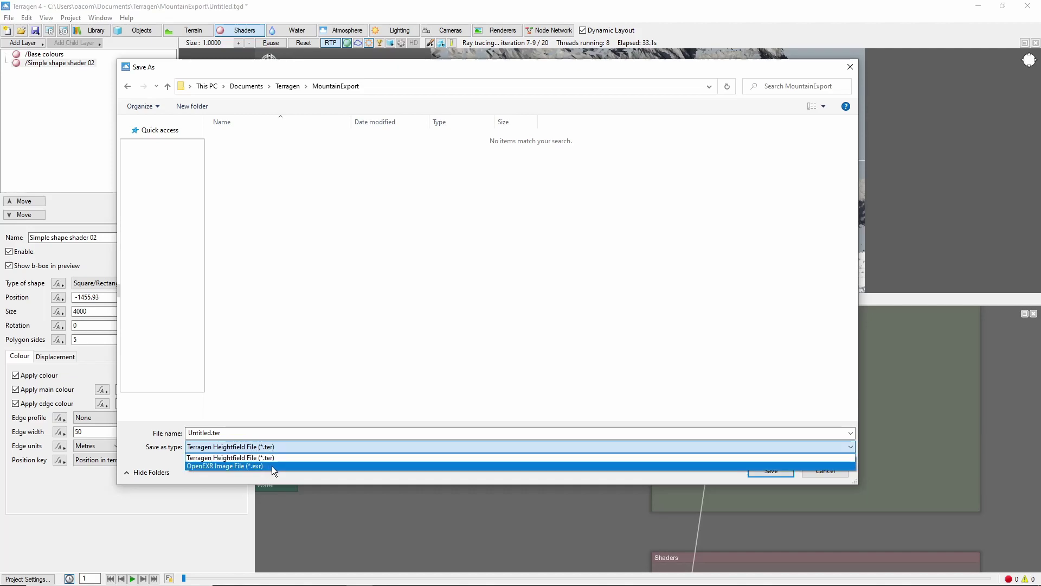
{"action": "left_click", "coordinate": [272, 467]}
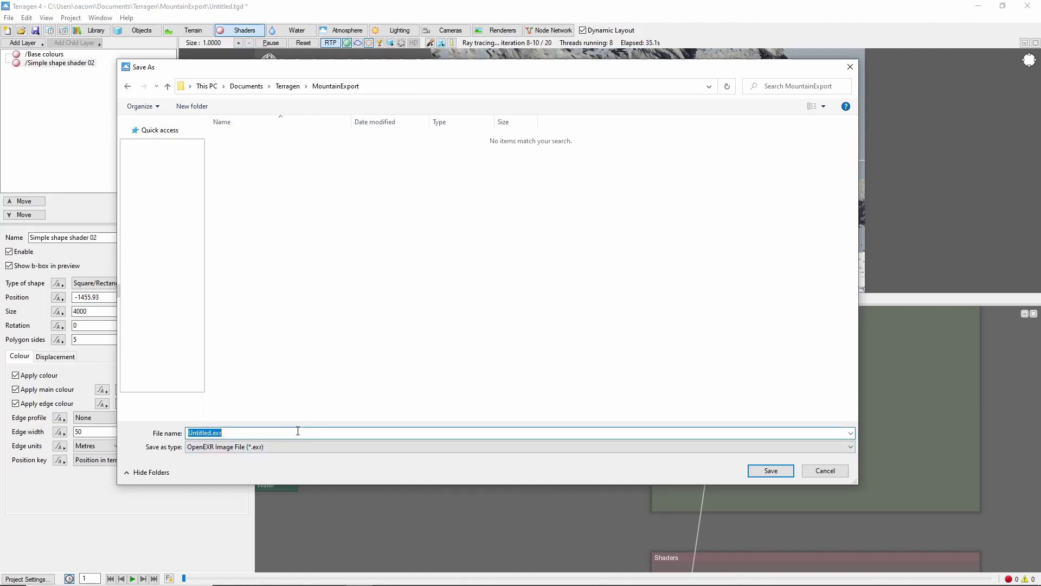
{"action": "type", "text": "Mountain.exr"}
{"action": "key", "text": "Return"}
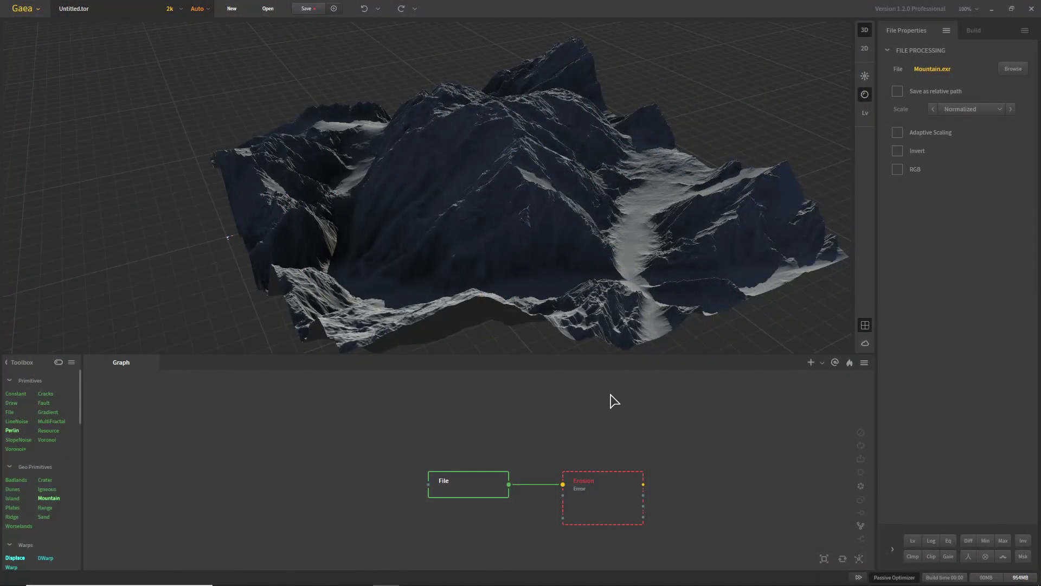
Step: Build the Erosion node on the imported Mountain.exr terrain and orbit to inspect it
{"action": "left_click", "coordinate": [624, 488]}
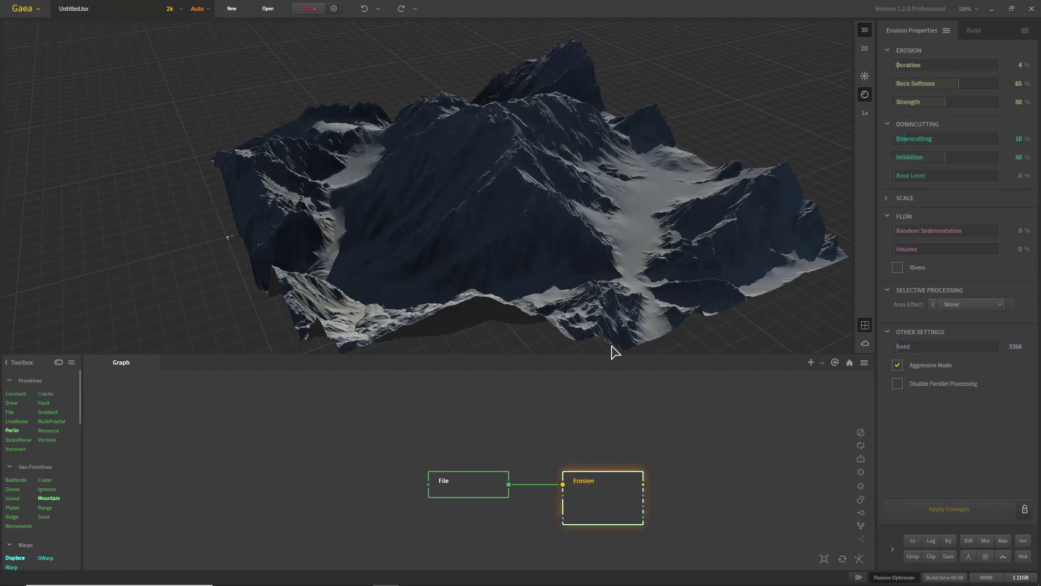
{"action": "mouse_move", "coordinate": [521, 271]}
{"action": "left_mouse_down"}
{"action": "mouse_move", "coordinate": [574, 268]}
{"action": "mouse_move", "coordinate": [532, 295]}
{"action": "mouse_move", "coordinate": [455, 272]}
{"action": "mouse_move", "coordinate": [447, 256]}
{"action": "mouse_move", "coordinate": [539, 263]}
{"action": "left_mouse_up"}
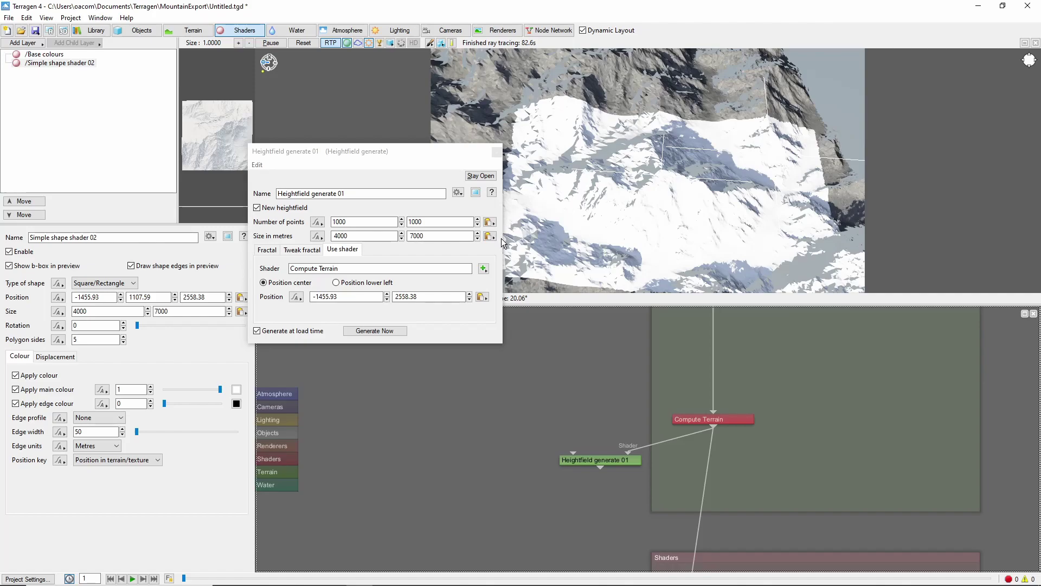
Step: Close the Heightfield generate 01 settings and zoom the preview in on the terrain
{"action": "left_click", "coordinate": [496, 152]}
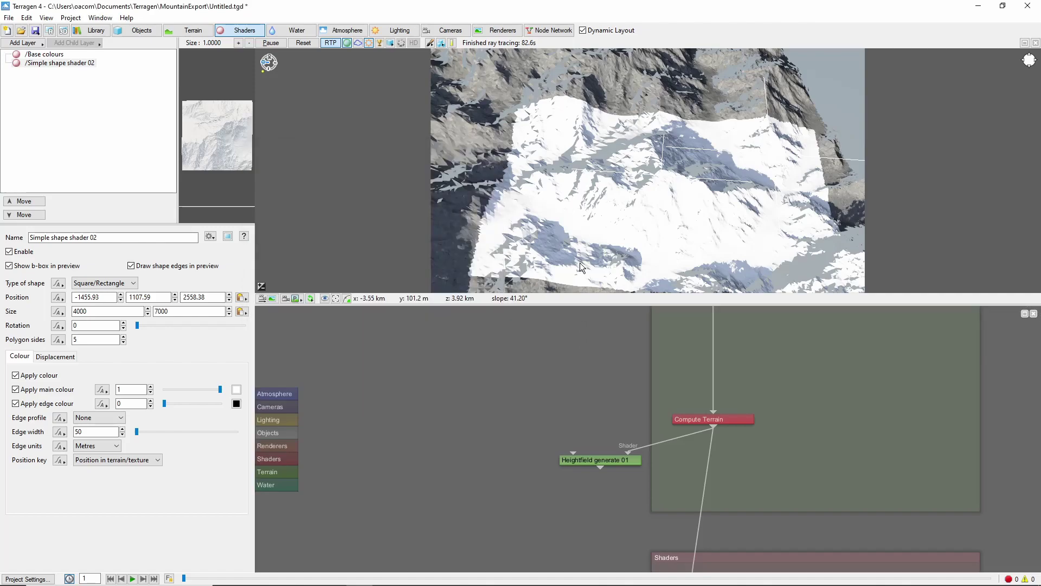
{"action": "left_click", "coordinate": [566, 193]}
{"action": "scroll", "coordinate": [572, 209], "scroll_direction": "up", "scroll_amount": 3}
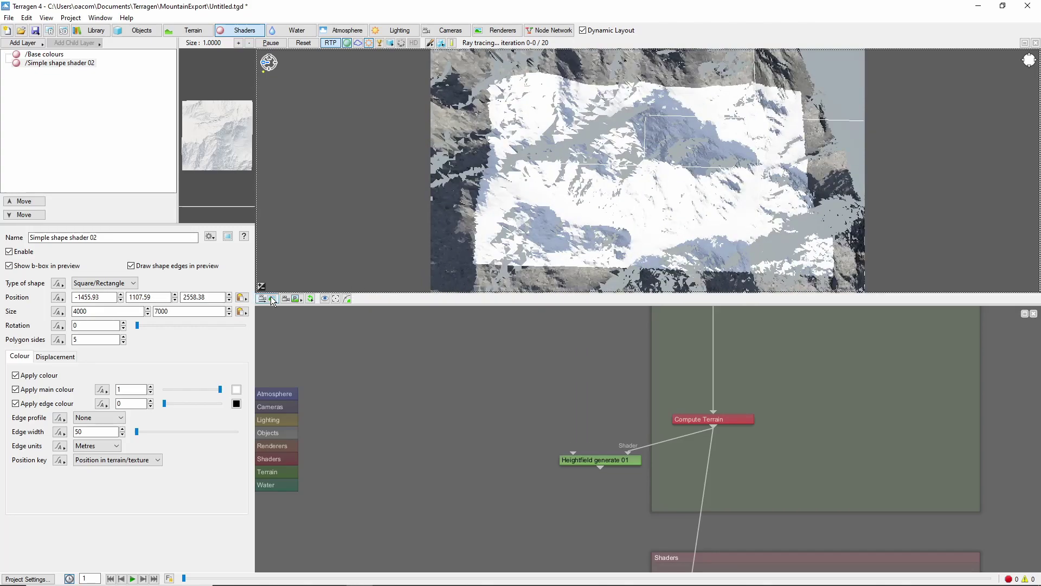
Step: Enable micro exporting on Render 01 and attach a new Micro exporter 02
{"action": "left_click", "coordinate": [509, 34]}
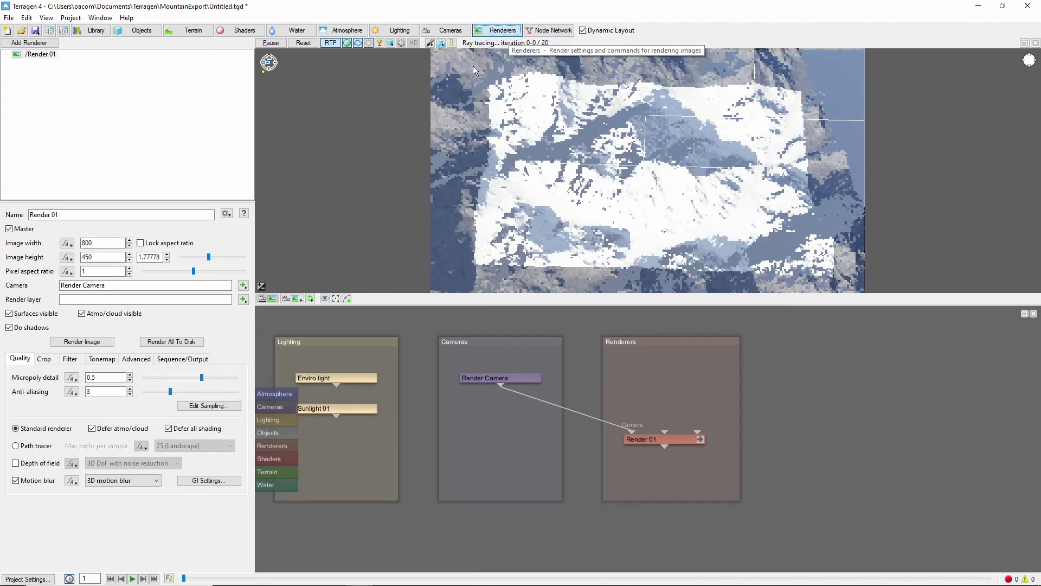
{"action": "left_click", "coordinate": [201, 359]}
{"action": "left_click", "coordinate": [16, 423]}
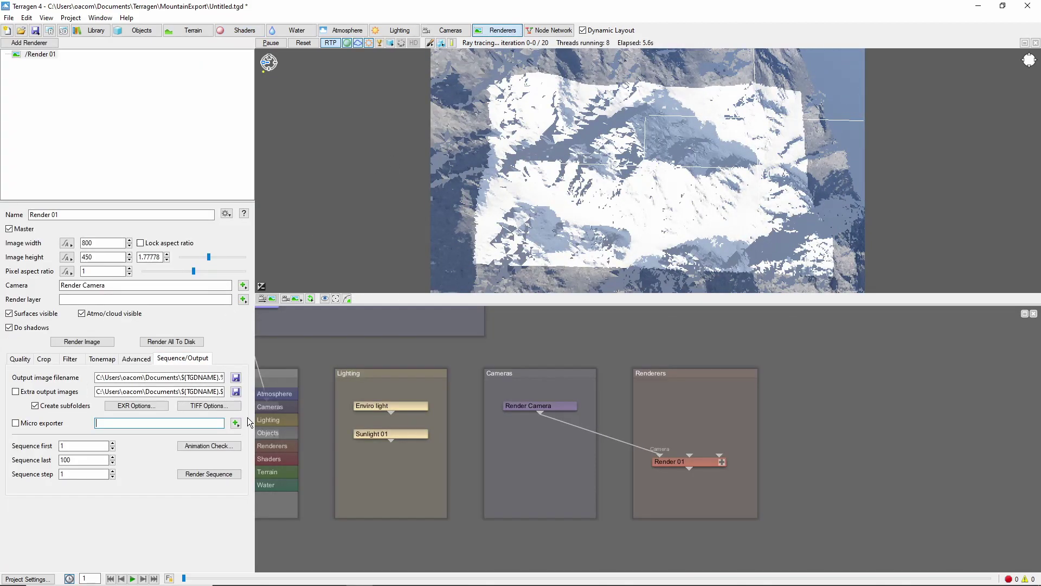
{"action": "left_click", "coordinate": [16, 423]}
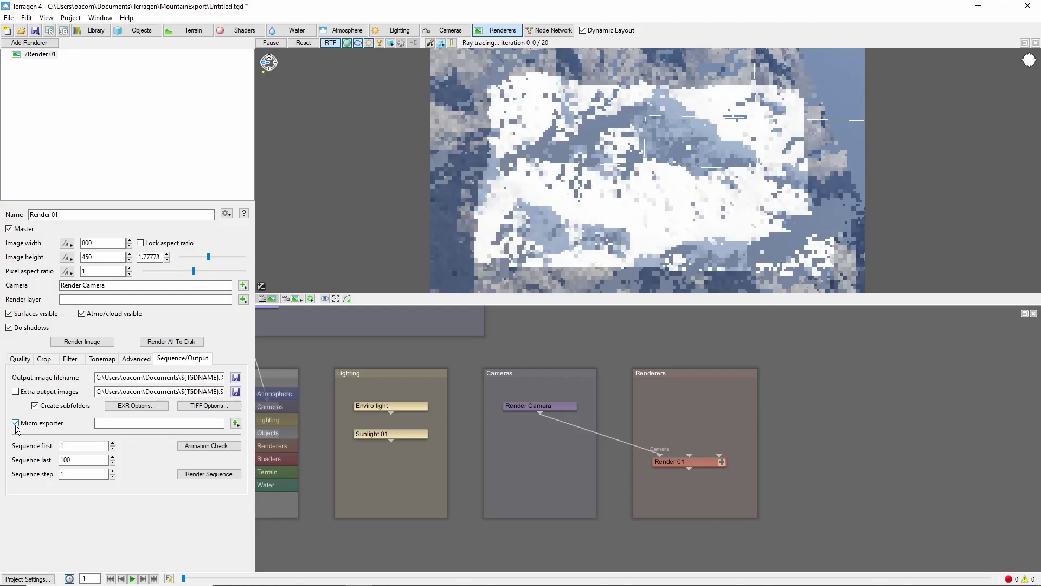
{"action": "left_click", "coordinate": [236, 423]}
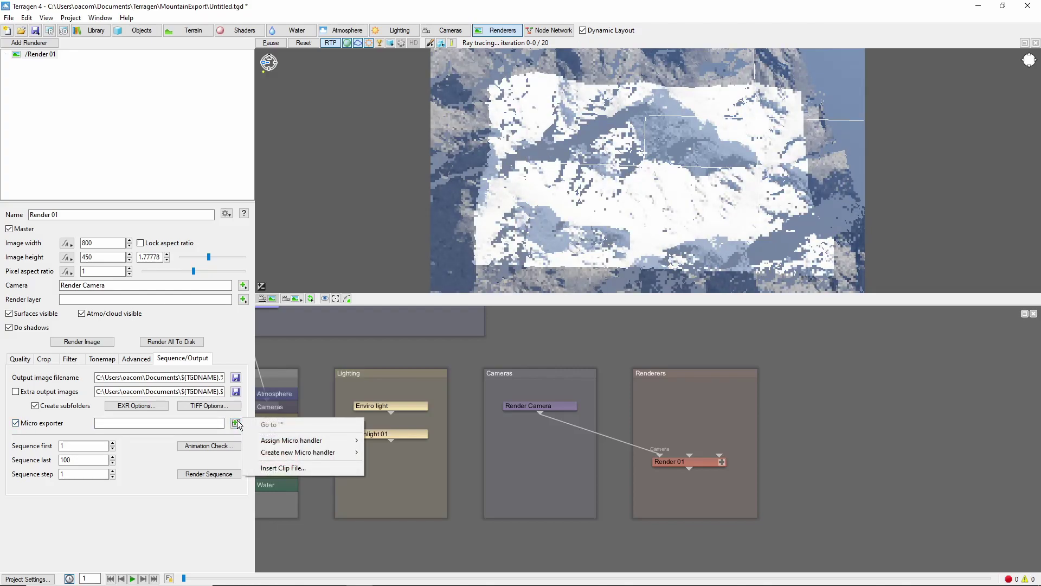
{"action": "mouse_move", "coordinate": [310, 455]}
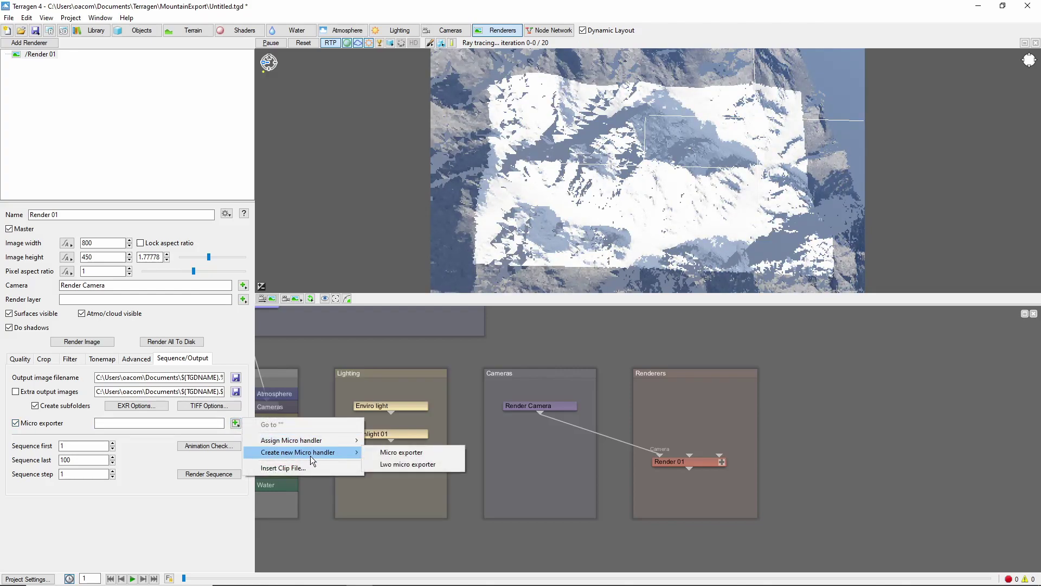
{"action": "left_click", "coordinate": [391, 453]}
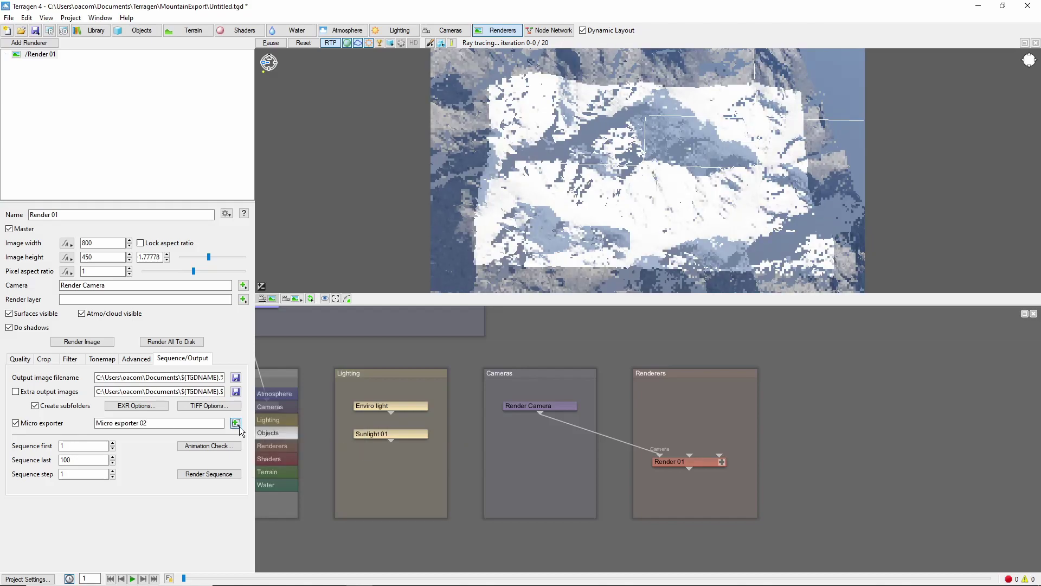
{"action": "left_click", "coordinate": [238, 424]}
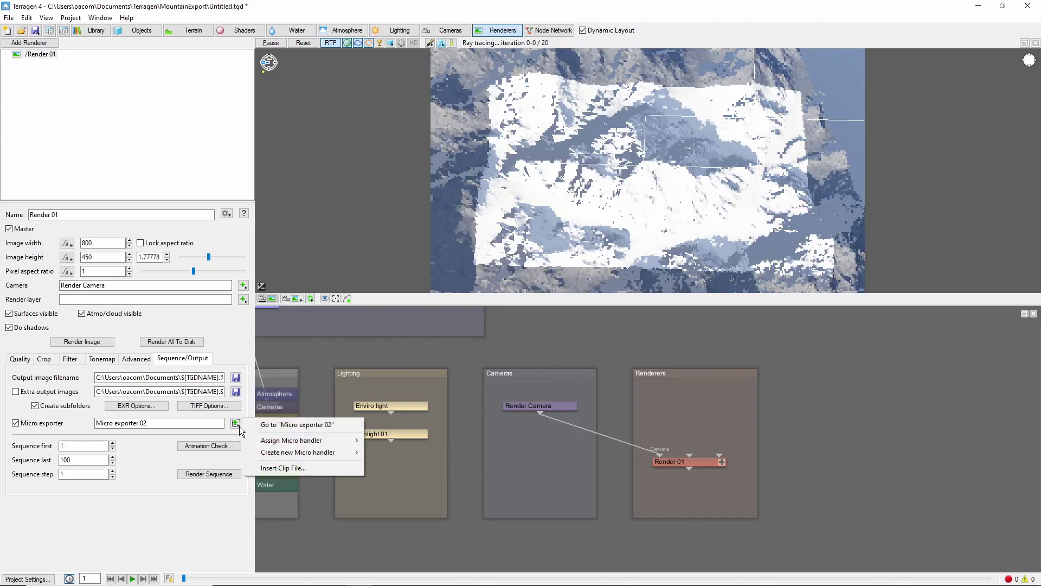
Step: Set Micro exporter 02 to write Mountain.obj in Wavefront OBJ format
{"action": "left_click", "coordinate": [296, 426]}
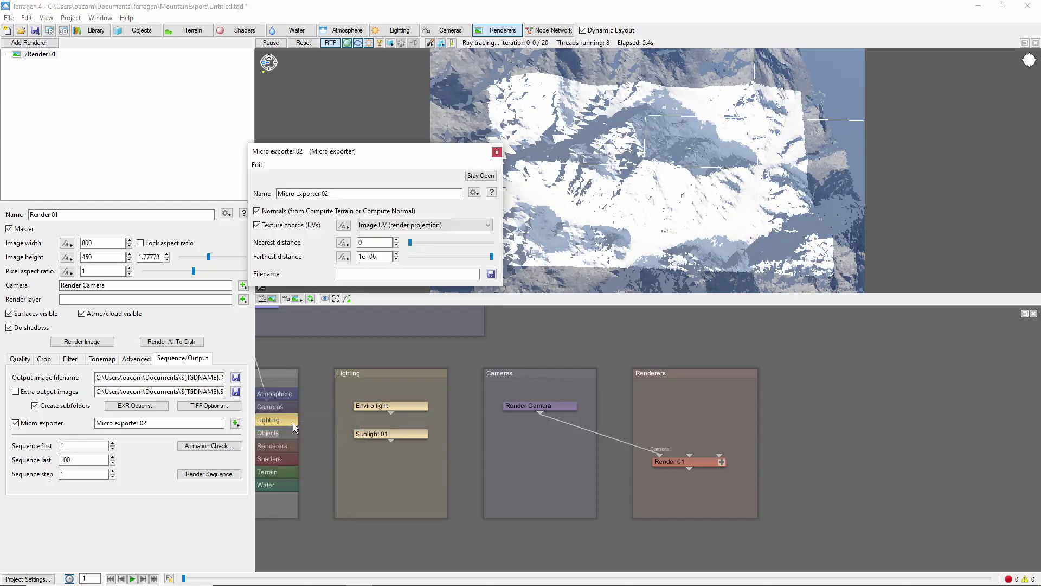
{"action": "left_click", "coordinate": [491, 274]}
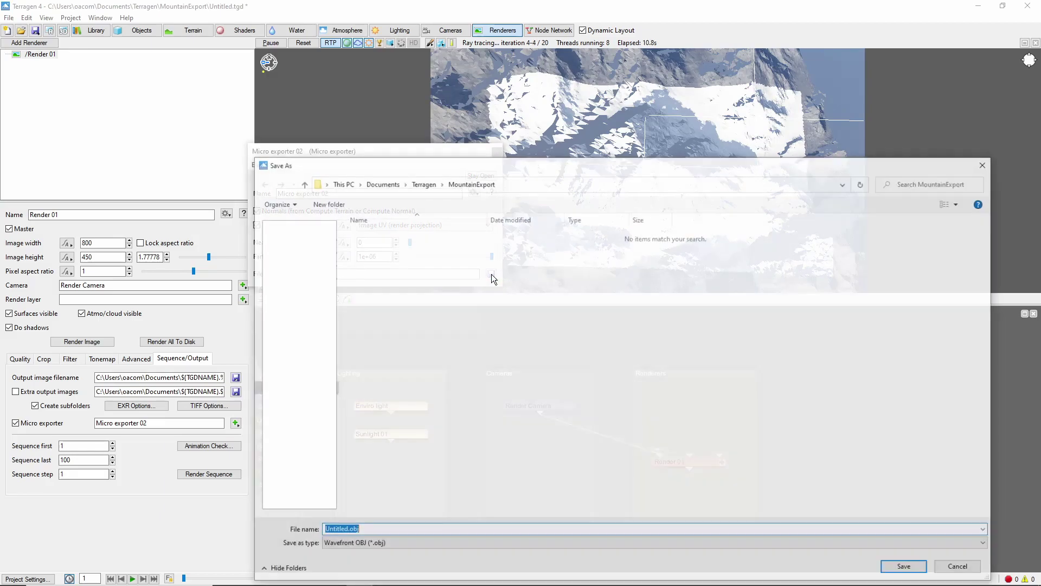
{"action": "type", "text": "Mountain."}
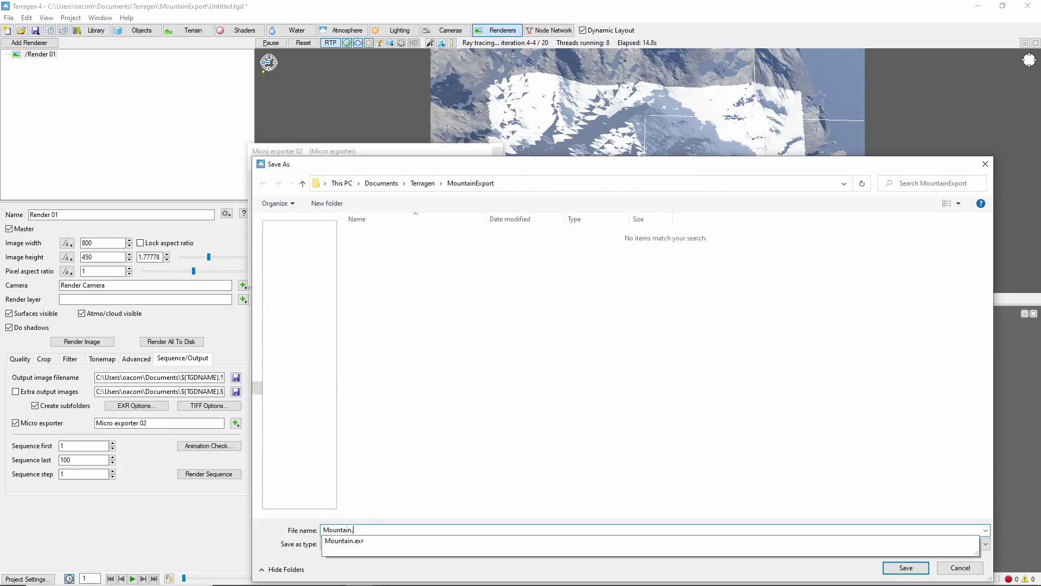
{"action": "type", "text": "obj"}
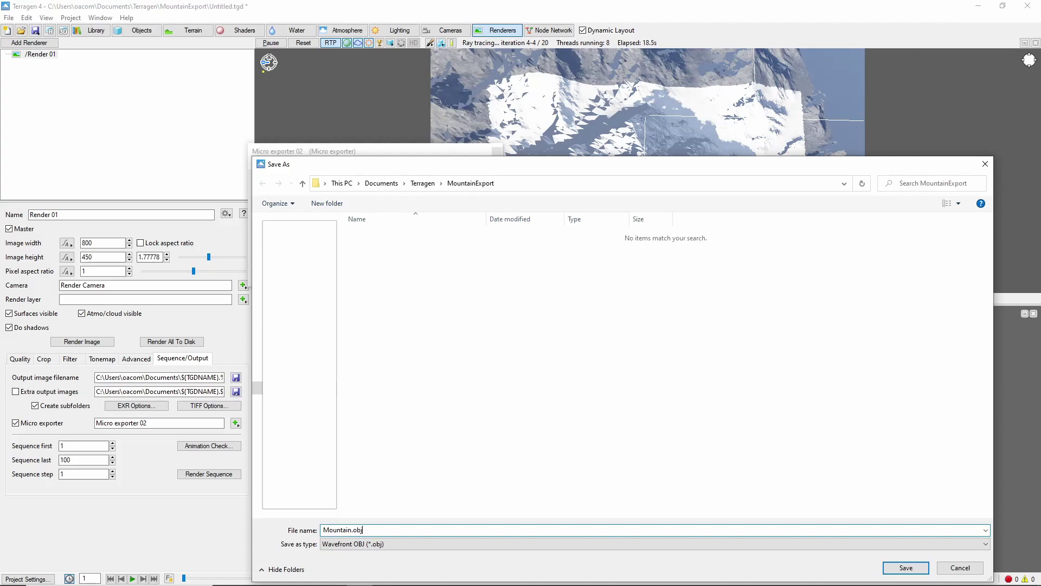
{"action": "left_click", "coordinate": [397, 545]}
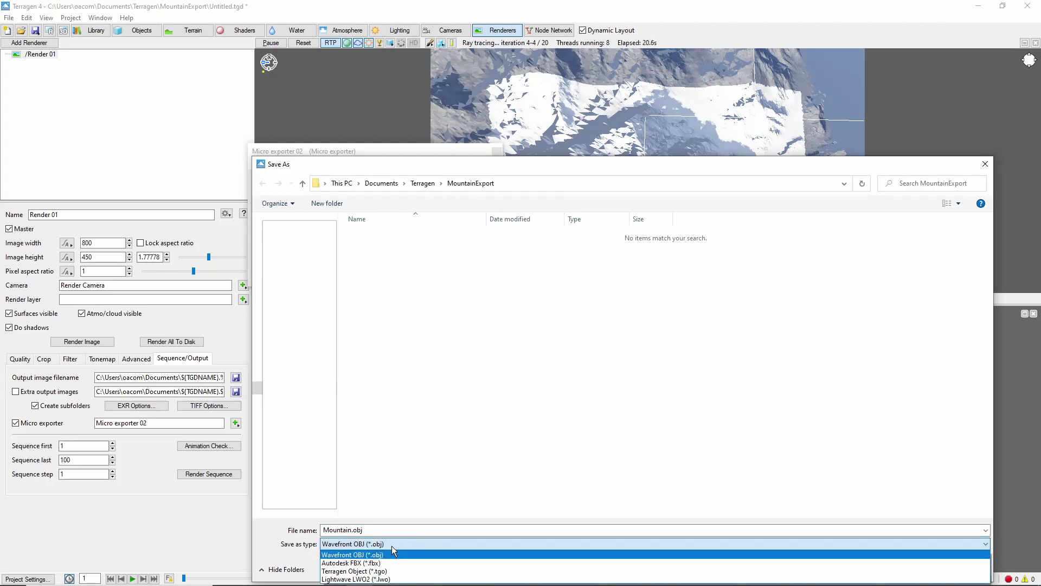
{"action": "left_click", "coordinate": [372, 531]}
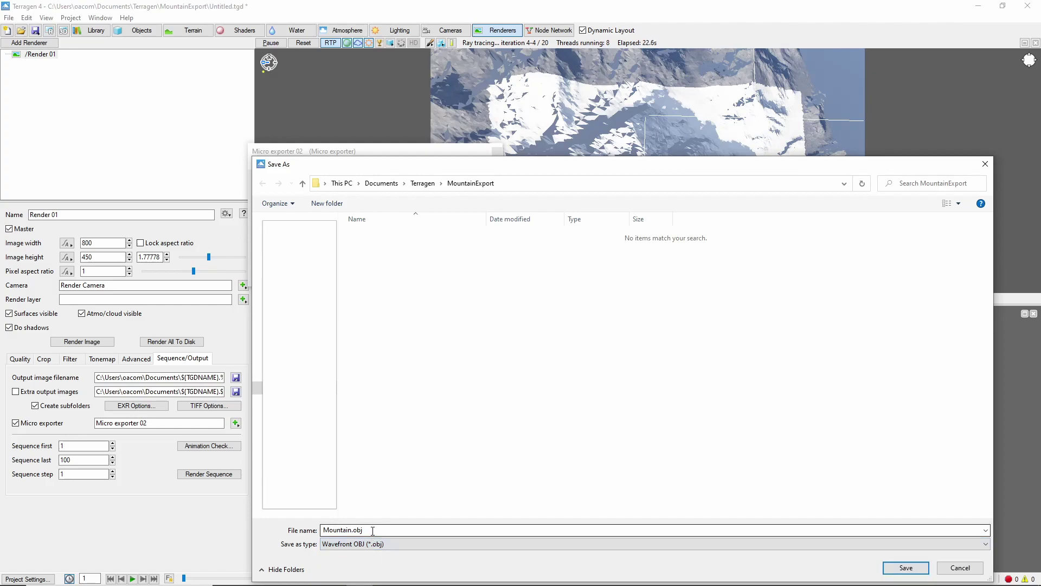
{"action": "left_click", "coordinate": [904, 568]}
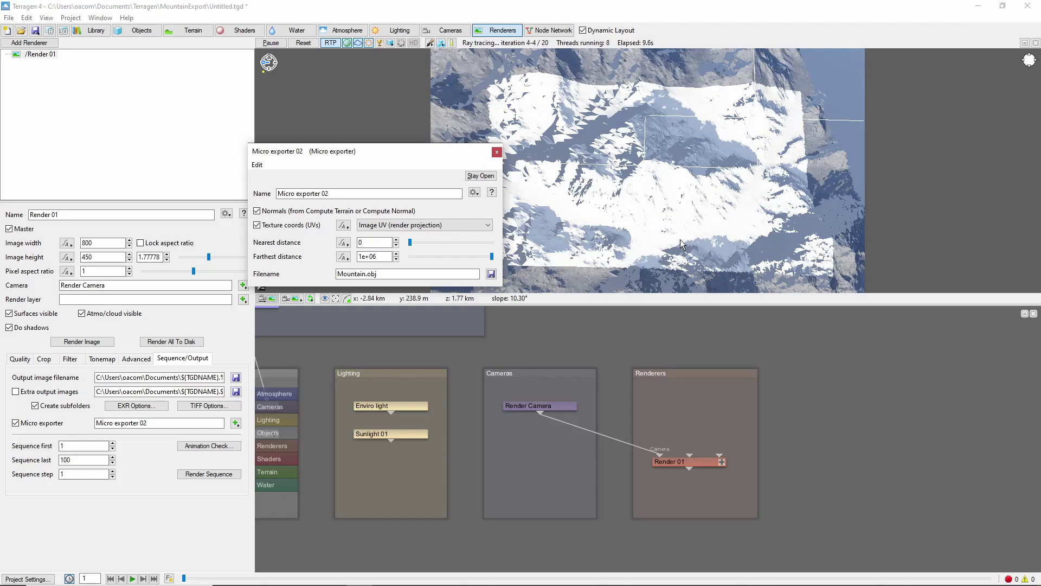
Step: Render the image to export Mountain.obj, then open it from MountainExport in 3D Viewer
{"action": "left_click", "coordinate": [382, 258]}
{"action": "left_click", "coordinate": [28, 359]}
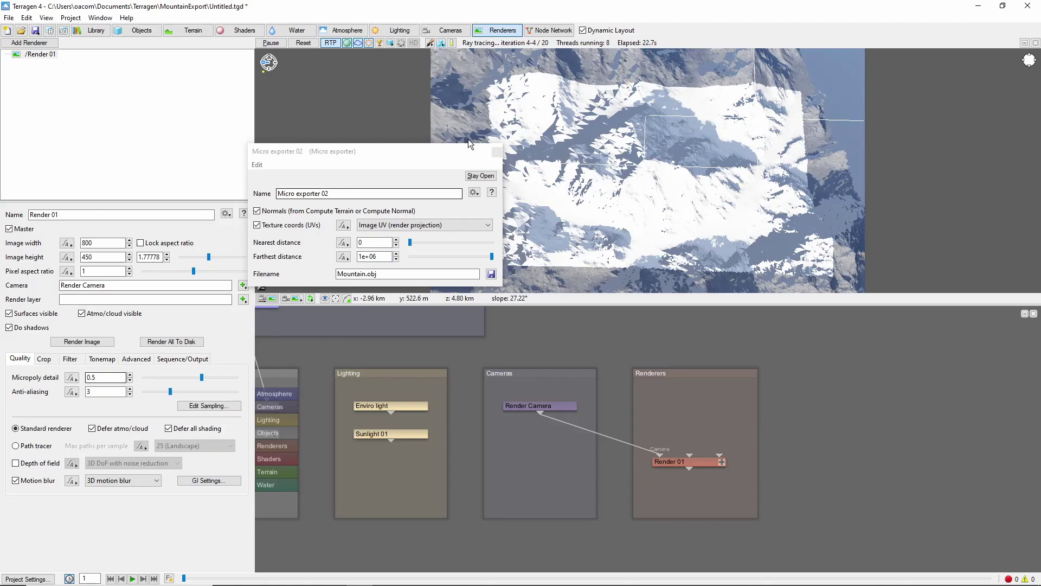
{"action": "left_click", "coordinate": [83, 341]}
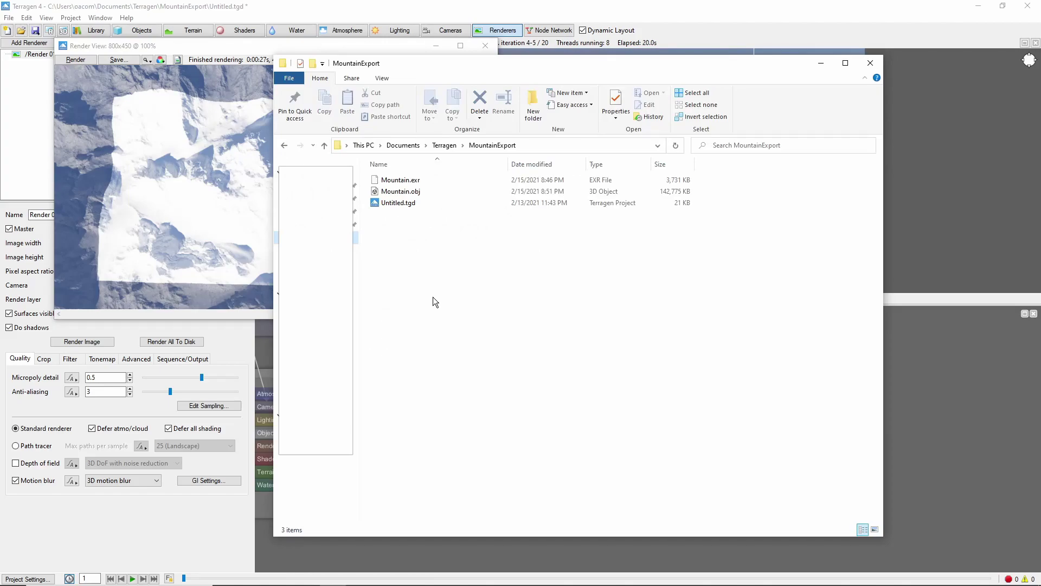
{"action": "left_click", "coordinate": [406, 193]}
{"action": "double_click", "coordinate": [406, 193]}
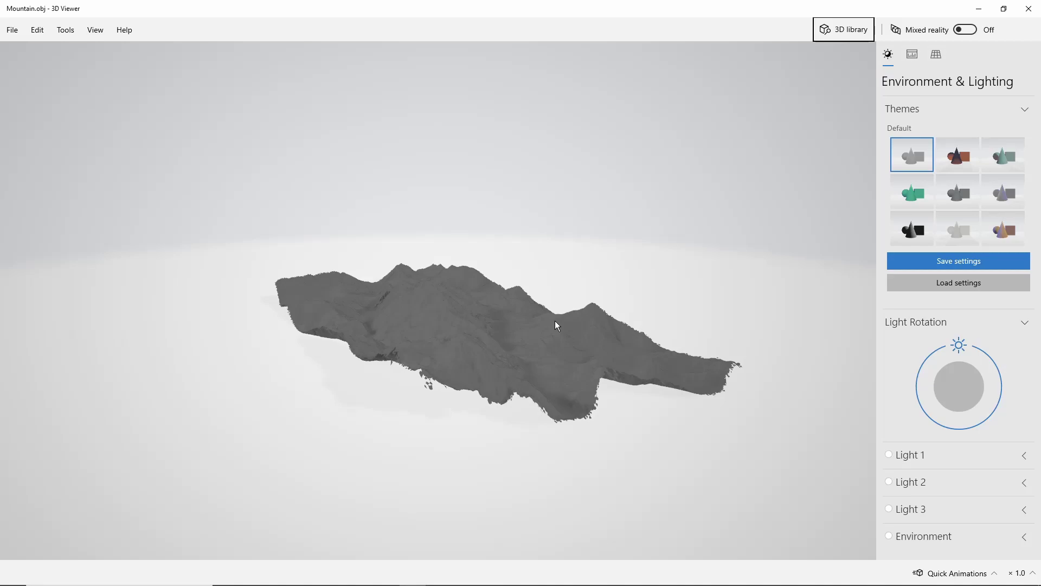
Step: Zoom in, apply the middle-centre darker lighting theme, and orbit the mountain
{"action": "scroll", "coordinate": [422, 343], "scroll_direction": "up", "scroll_amount": 5}
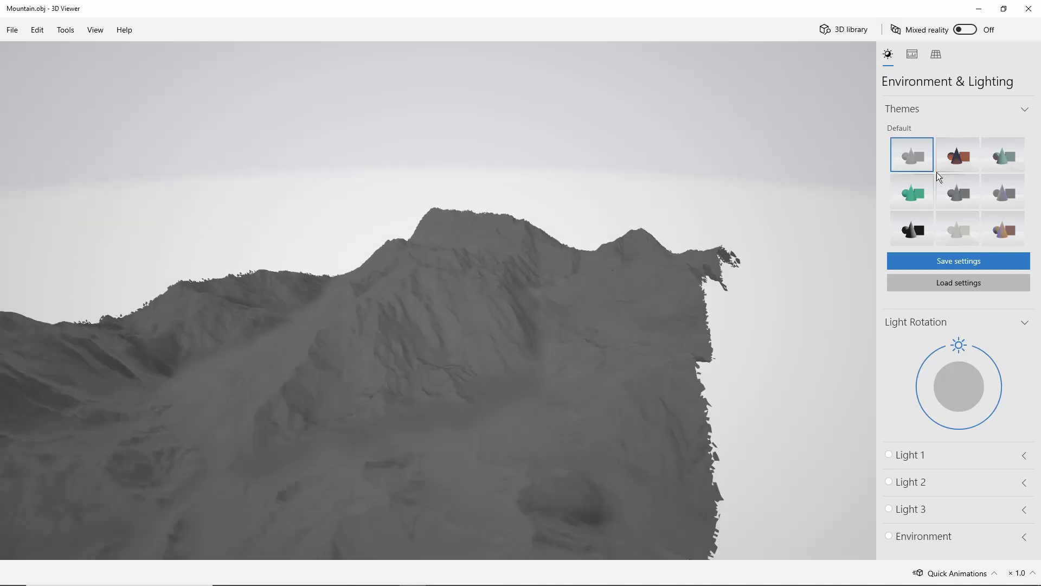
{"action": "left_click", "coordinate": [971, 192]}
{"action": "left_click_drag", "start_coordinate": [304, 359], "coordinate": [428, 329]}
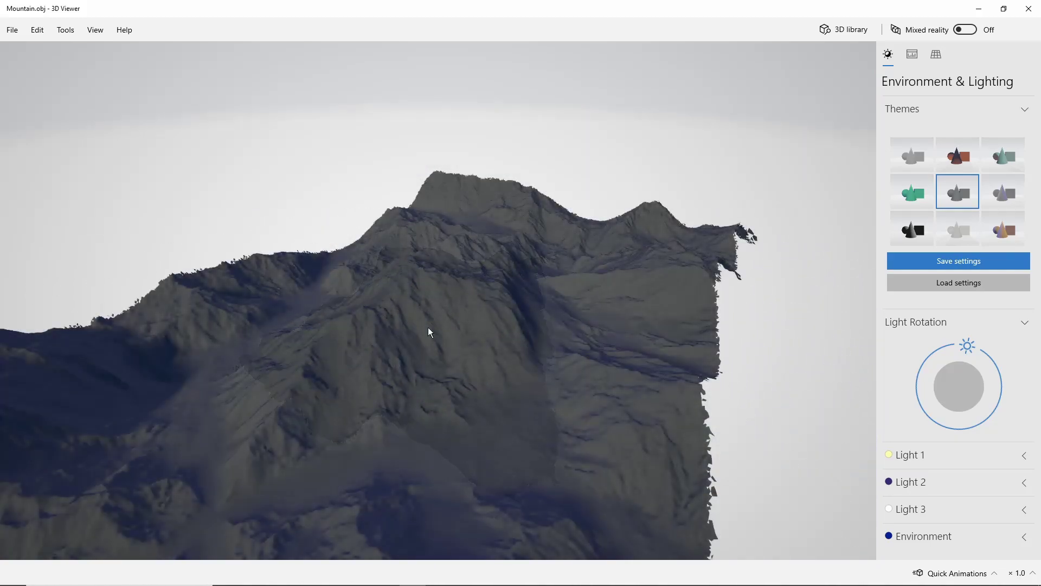